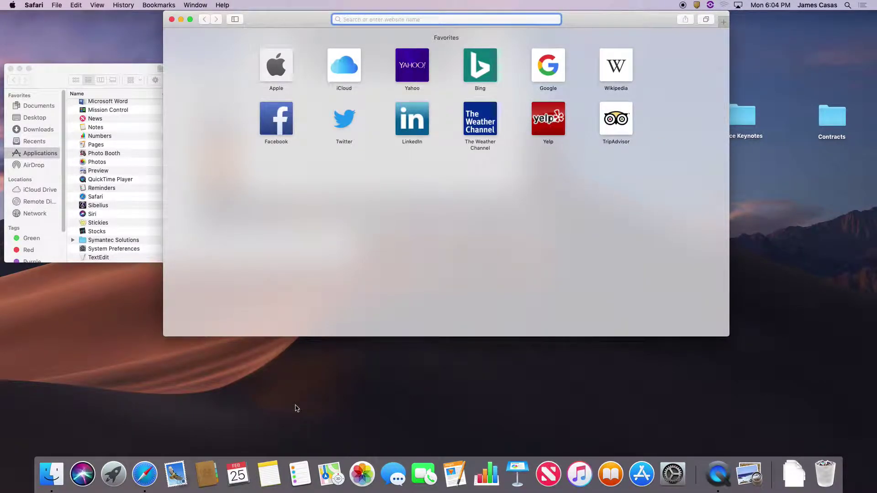
Go to UNLV Canvas in Safari and log in with the ACE username and password
text(unlv)
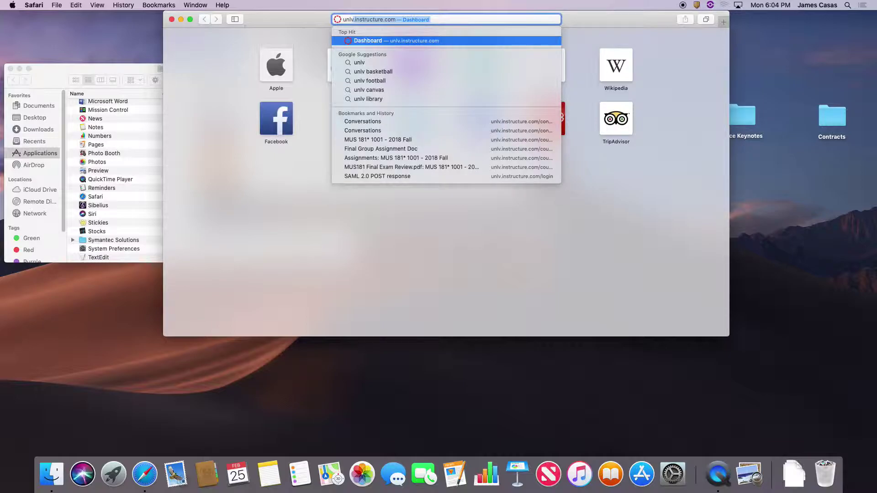
key(Return)
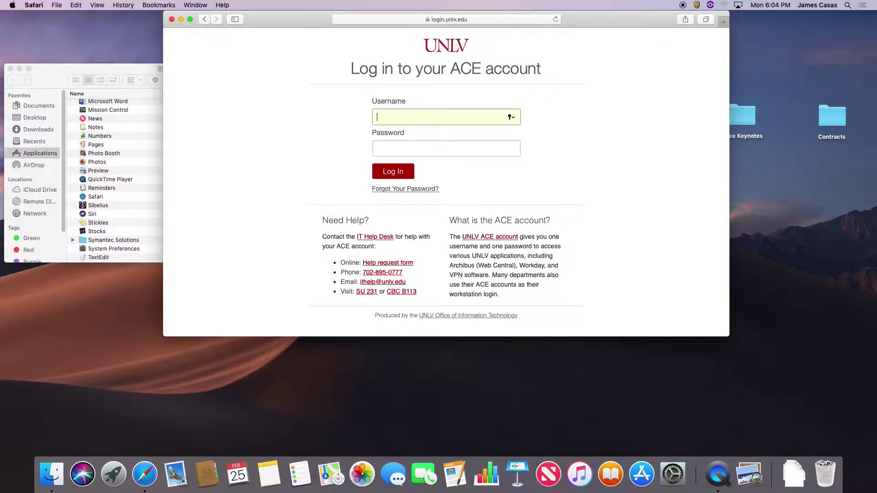
text(casasj1)
key(Tab)
text(***)
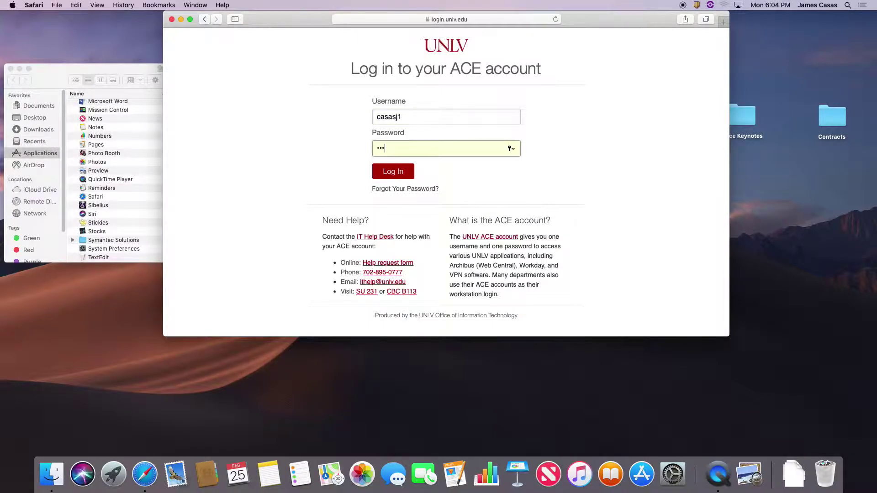
text(*****)
key(Return)
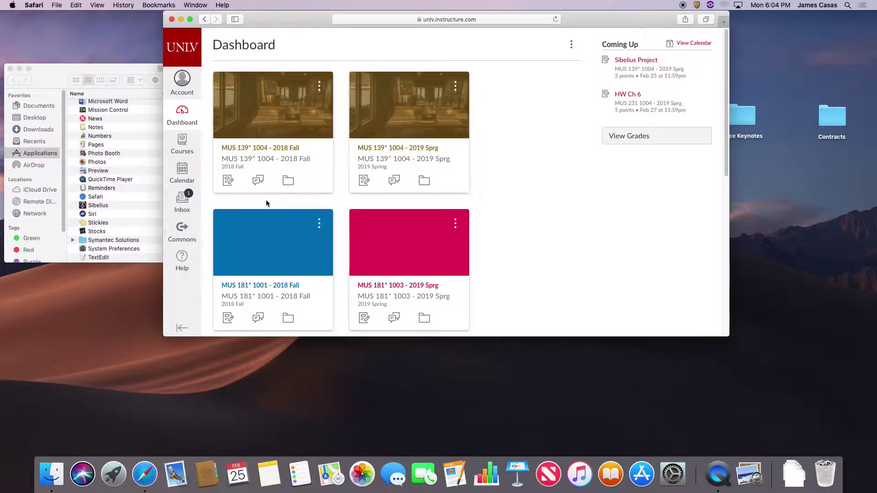
Look over the Dashboard course cards, then go to the Canvas conversations Inbox
scroll(269, 203, down, 7)
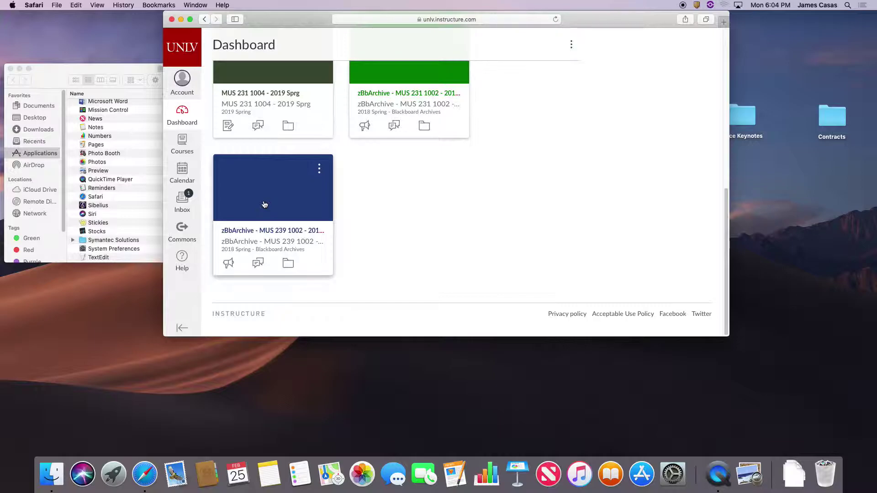
scroll(264, 204, up, 5)
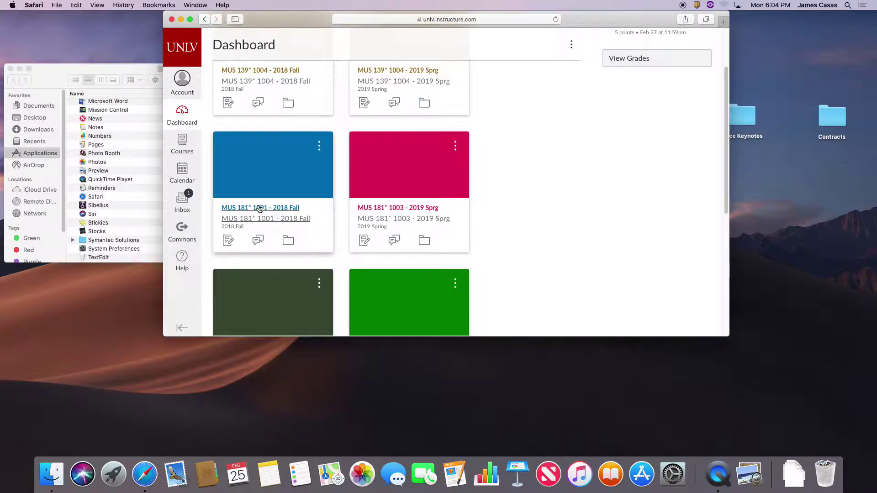
scroll(259, 209, up, 1)
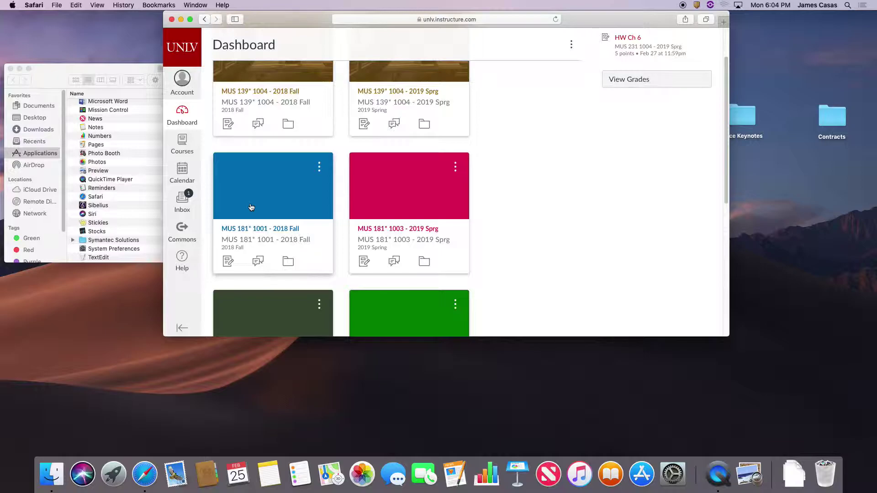
click(183, 200)
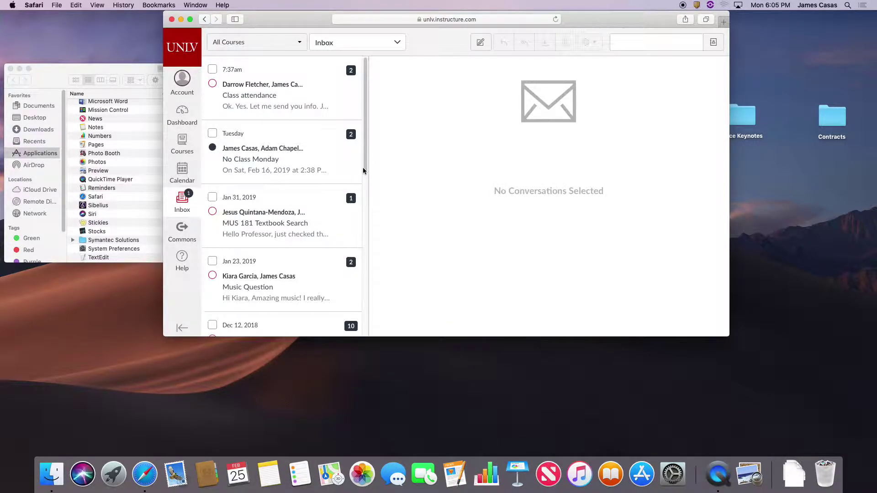
Compose a new message for course MUS 181* 1003 - 2019 Sprg, addressed to all Students
click(483, 42)
click(413, 97)
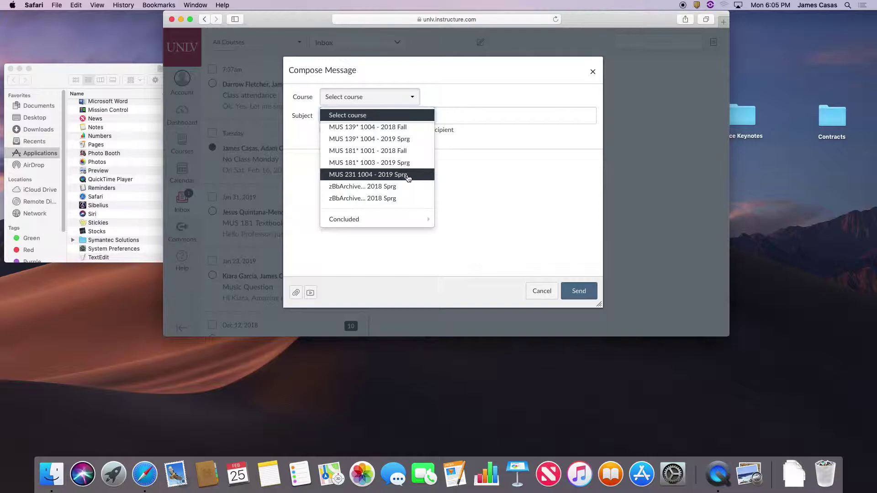
click(407, 164)
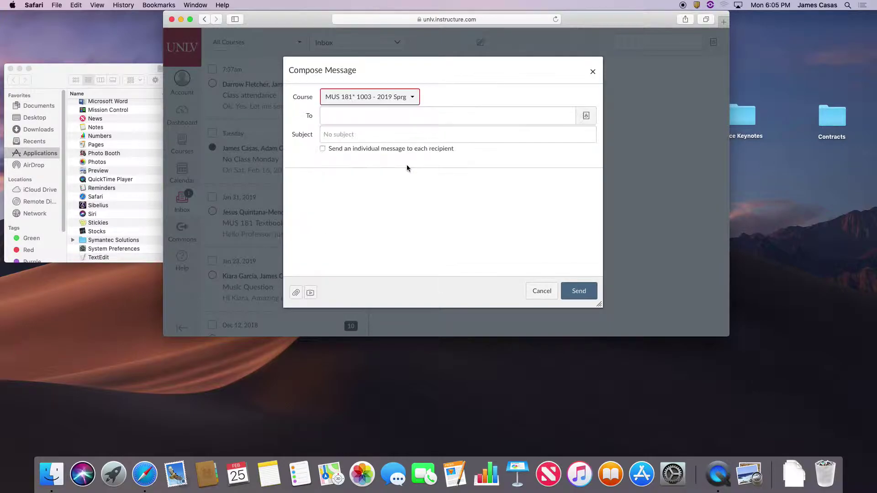
click(579, 119)
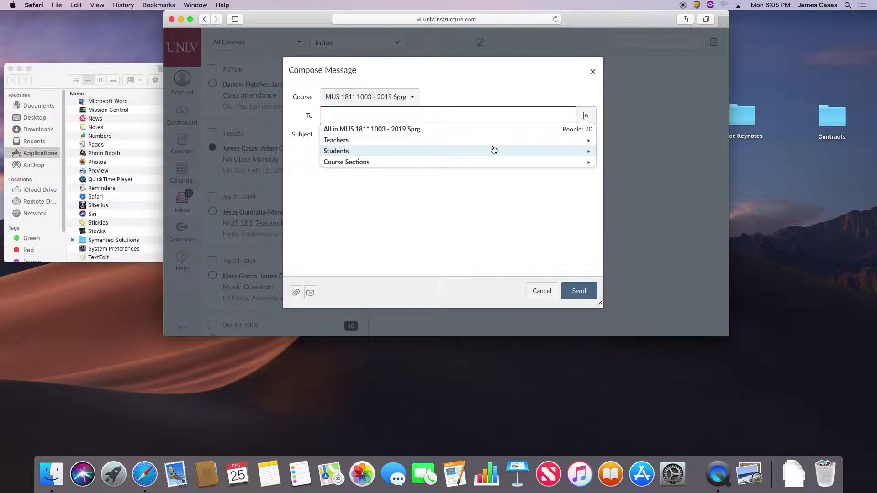
click(494, 150)
click(452, 143)
click(447, 136)
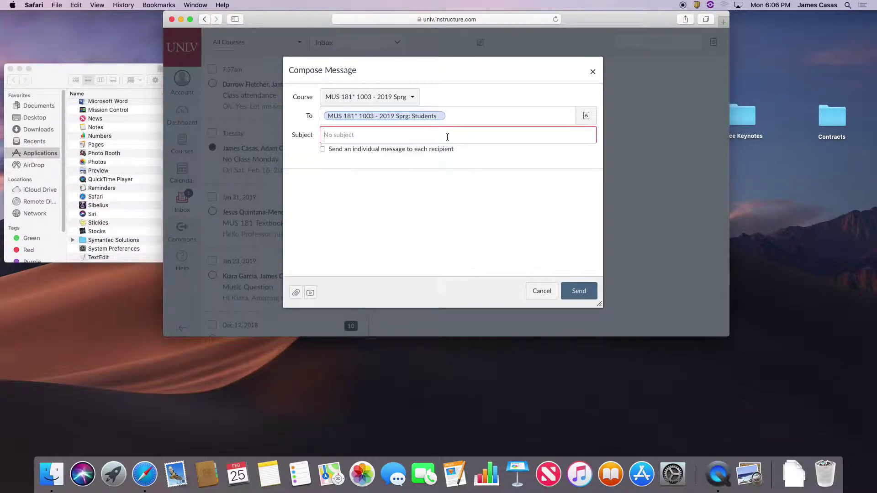
Send the message with subject 'Need Your UNLV Email' and body 'GO!' to the students
text(Need Your UNLV Email)
click(573, 292)
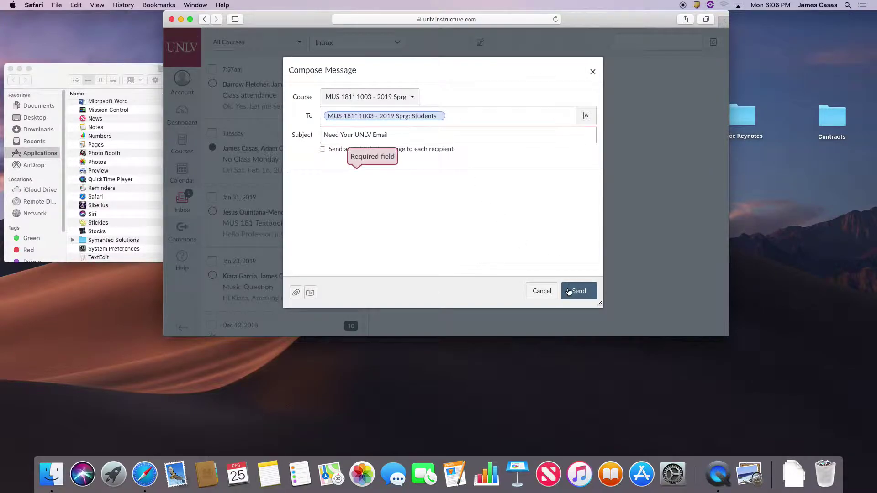
click(421, 222)
text(GO!)
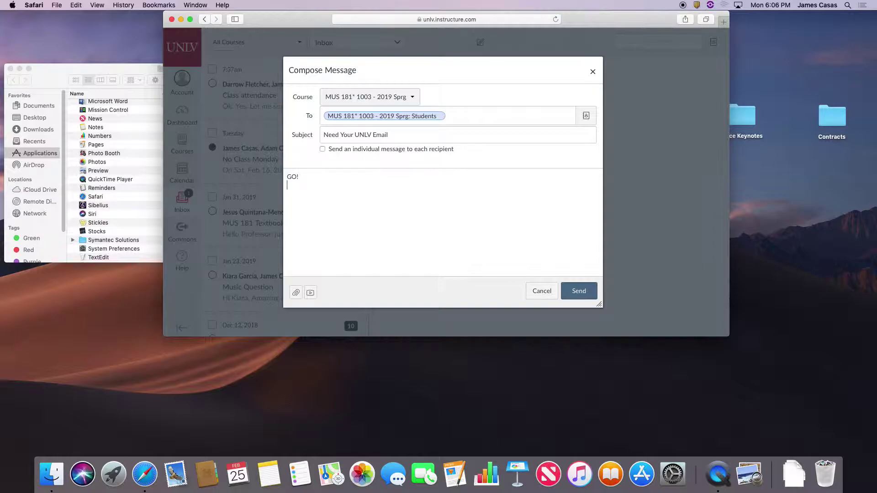
click(588, 290)
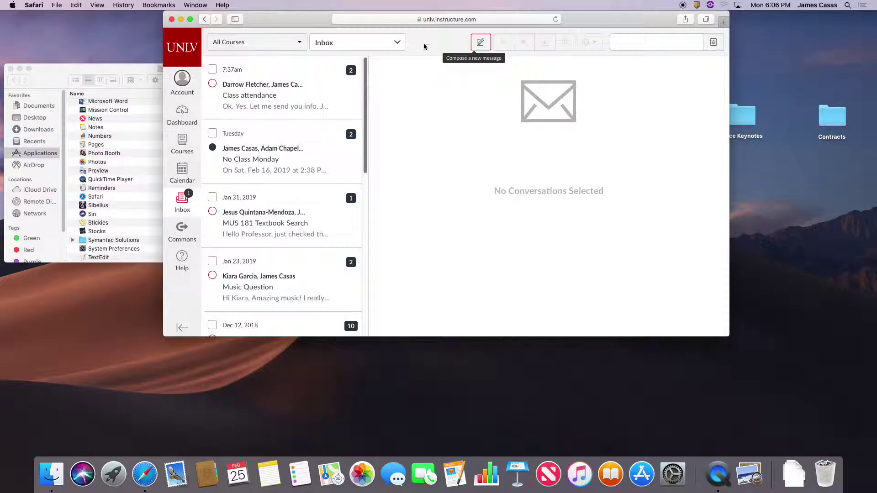
Move and enlarge the Safari window, then add a new Favorites tab beside Conversations
drag(584, 22, 427, 22)
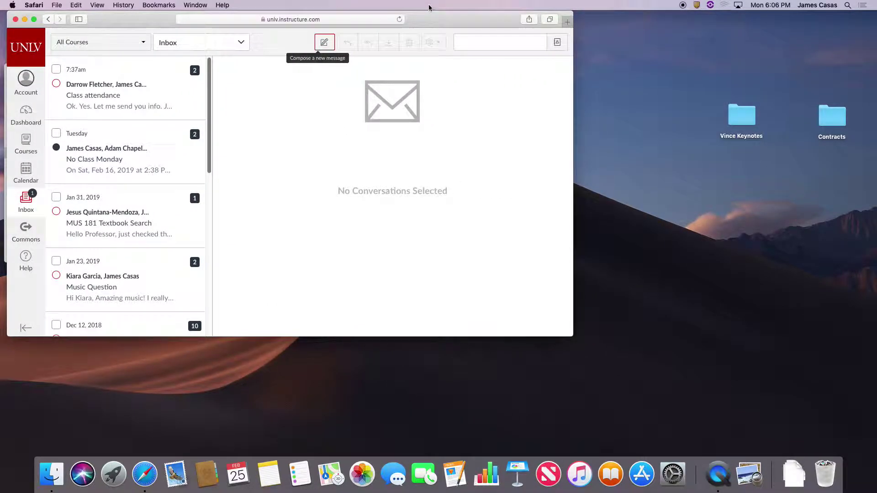
drag(571, 332, 719, 433)
drag(533, 23, 533, 22)
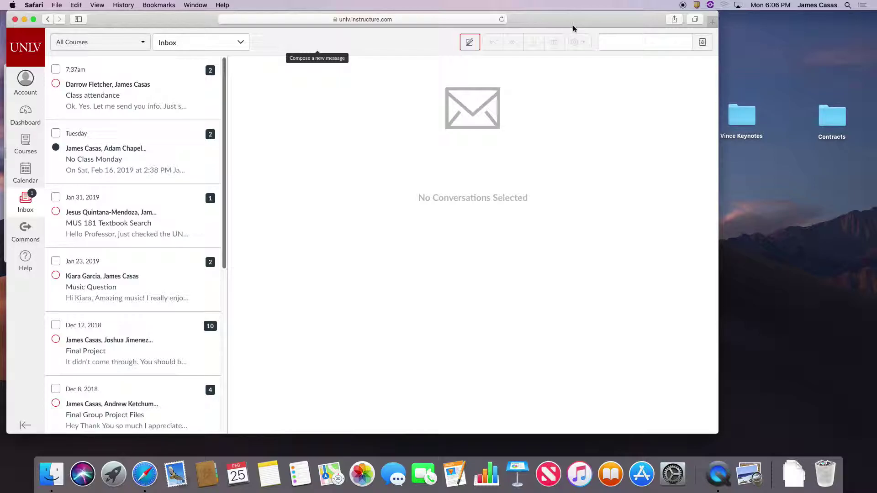
click(712, 22)
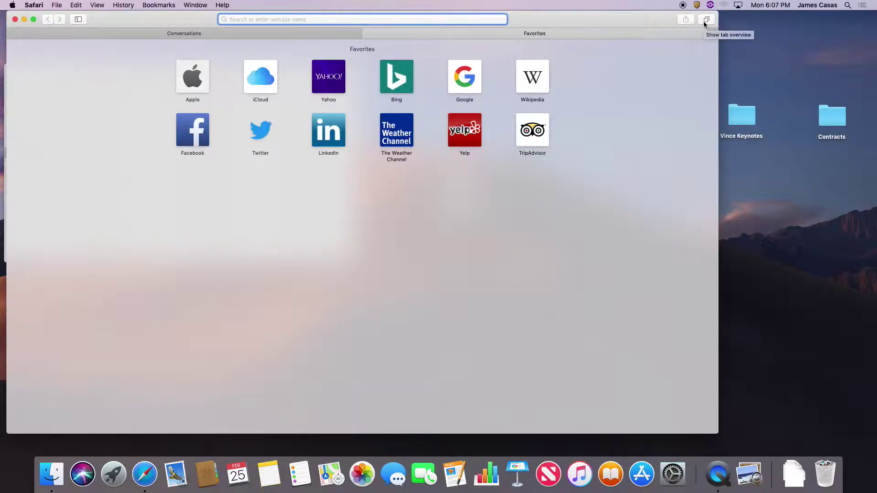
Sign in to Gmail with the second Google account and its password
text(gmai)
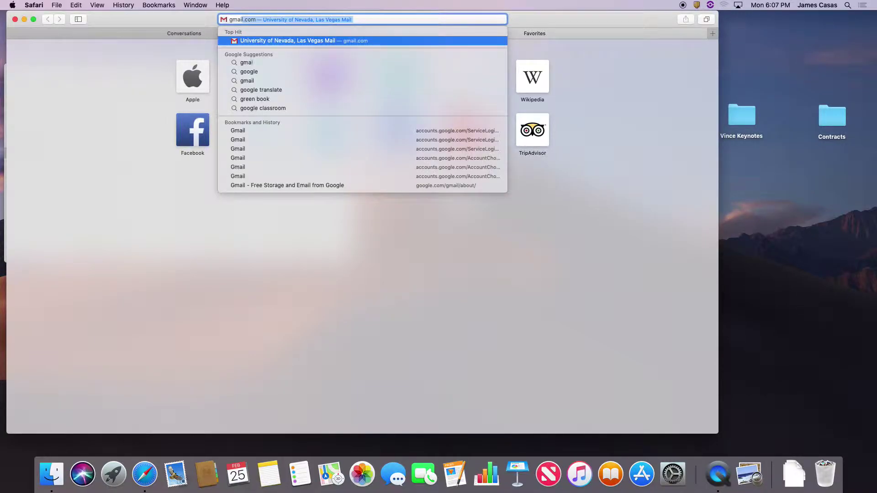
key(Return)
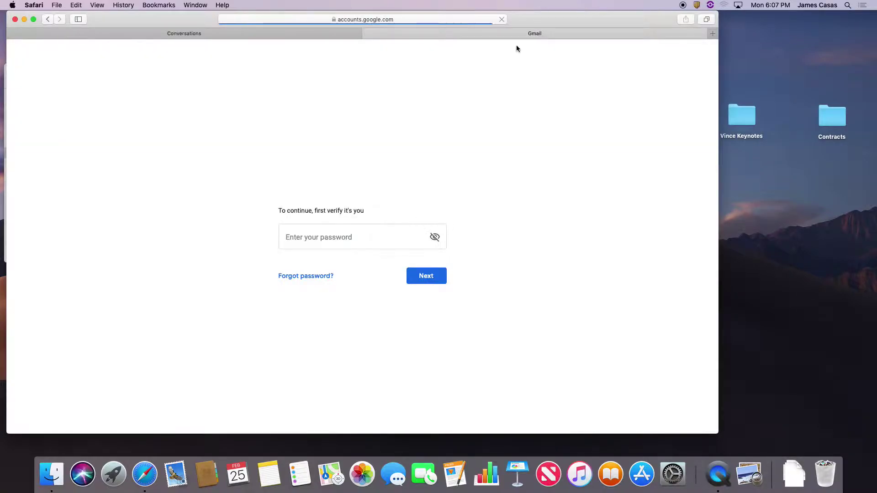
click(402, 191)
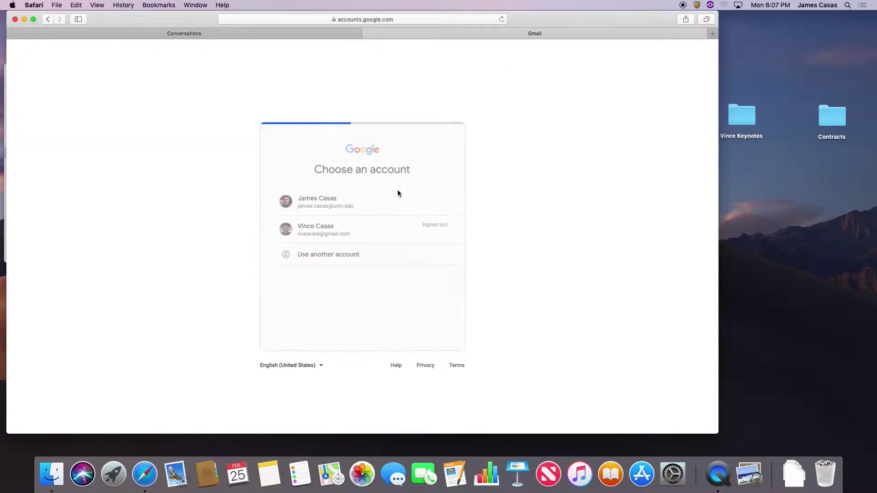
click(379, 237)
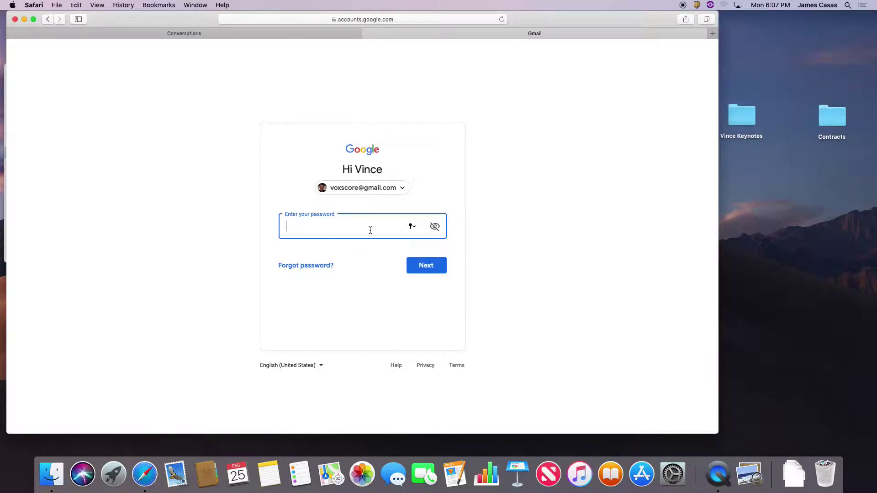
text(••••••••••)
key(Return)
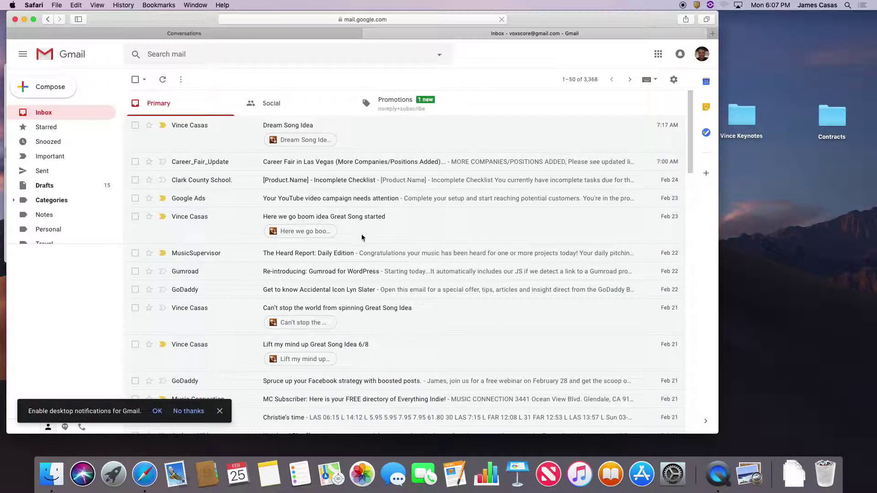
Expand Gmail's Google apps list with More to reach Blogger
click(658, 55)
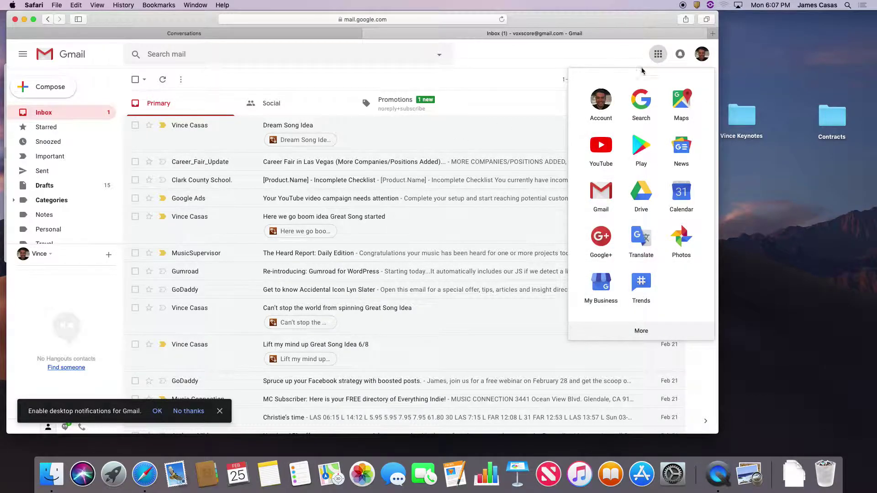
click(645, 330)
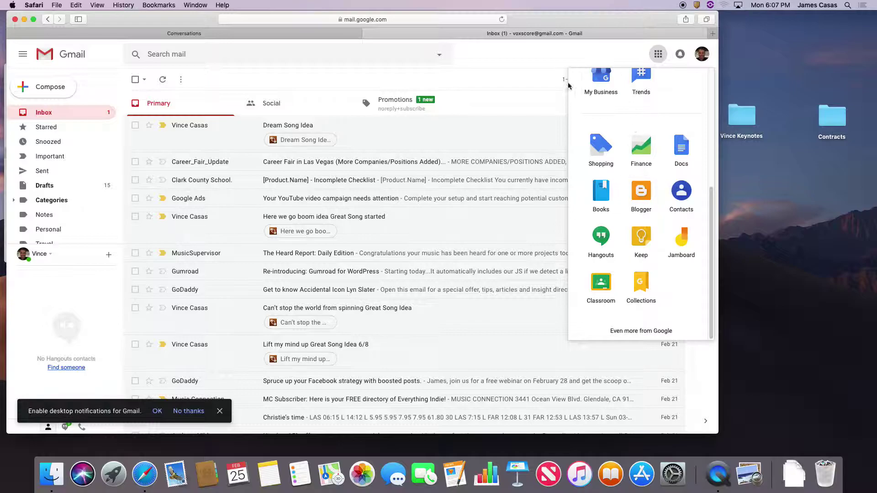
click(542, 99)
click(657, 59)
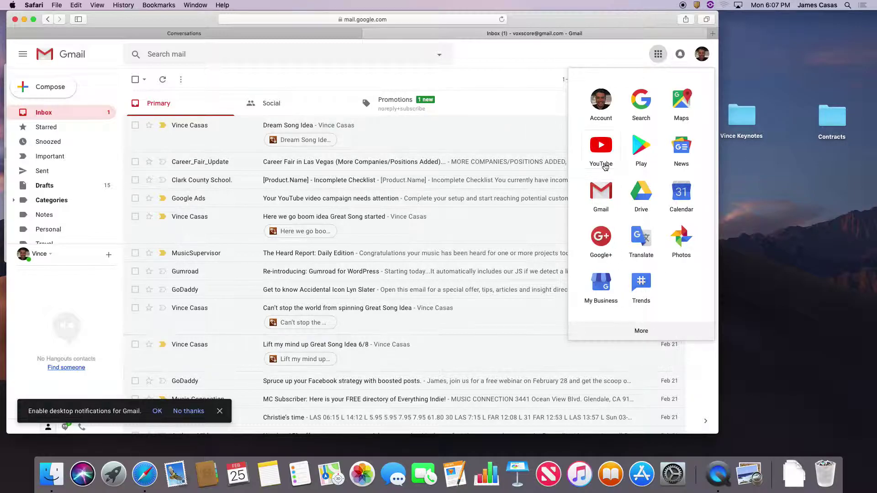
click(658, 53)
click(658, 54)
click(651, 334)
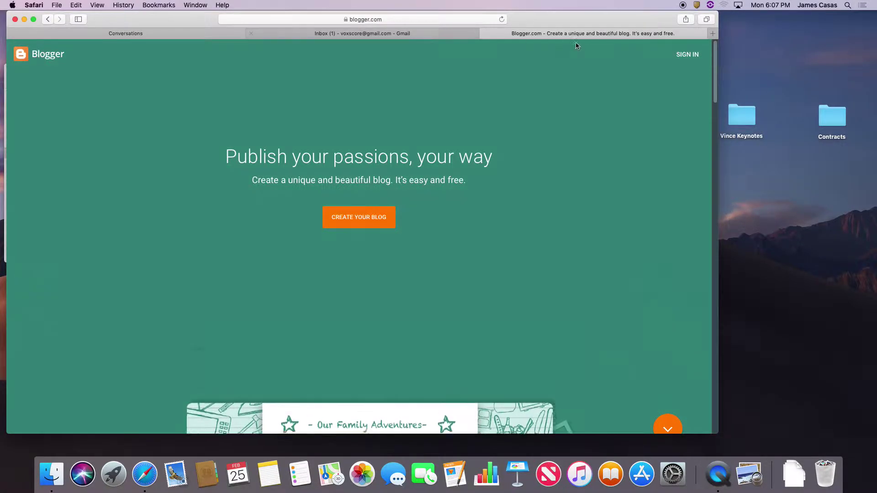
Sign in to Blogger, switch to the music business blog, zoom in, and start a new post
click(688, 55)
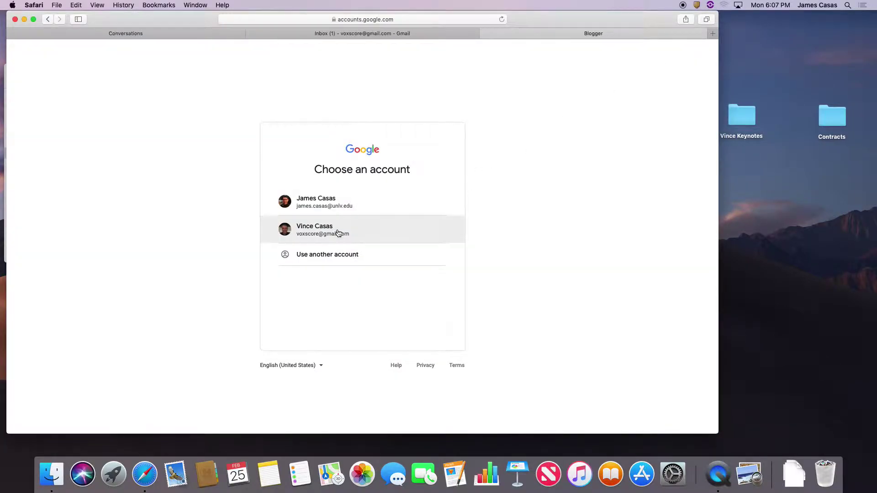
click(339, 231)
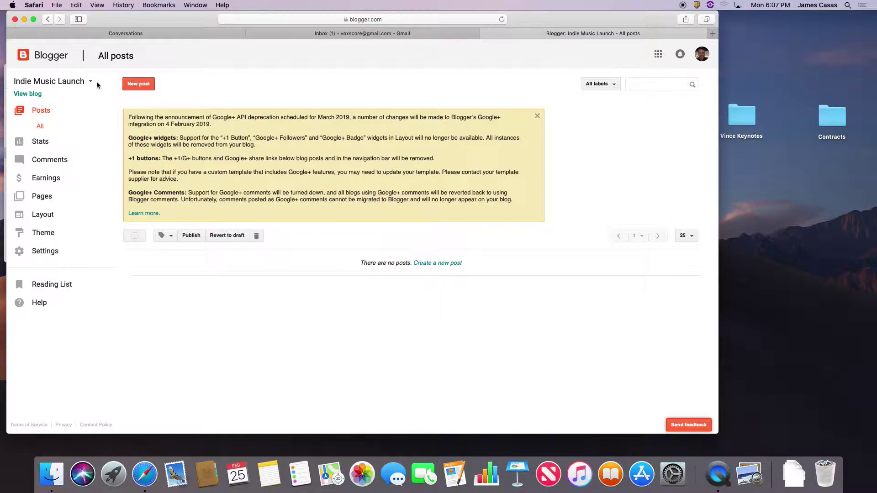
click(96, 81)
click(88, 132)
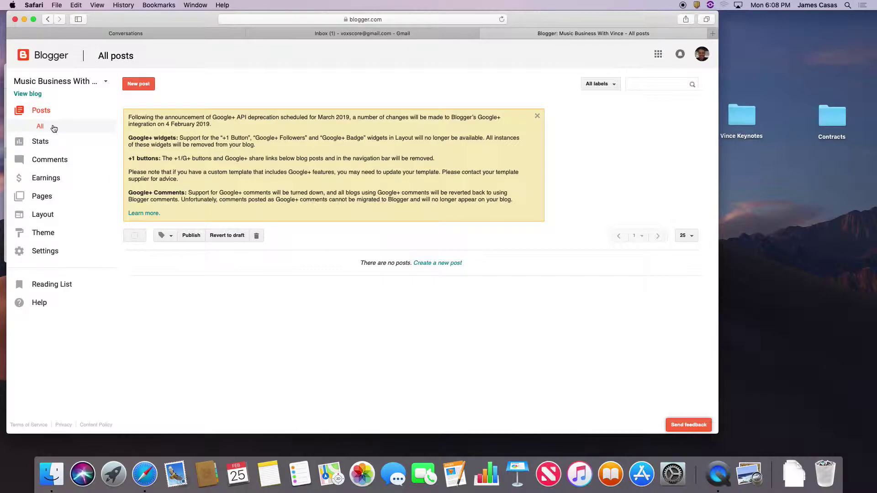
key(super+equal)
key(super+equal)
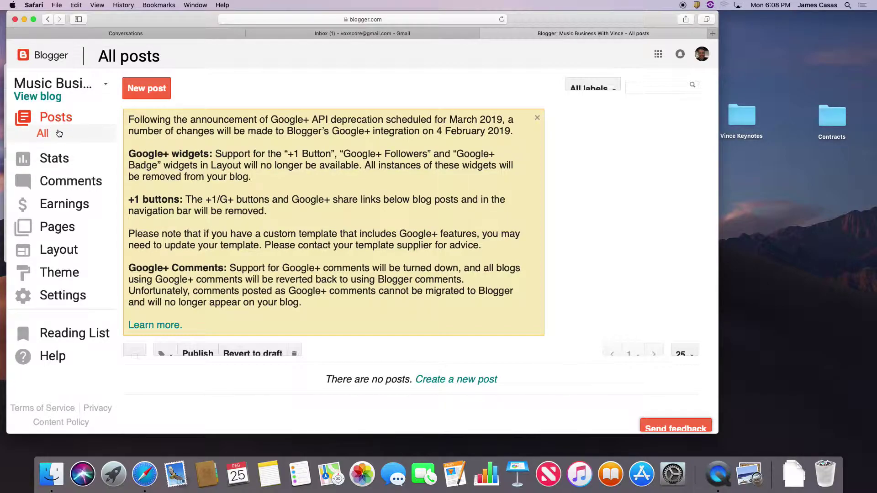
click(157, 95)
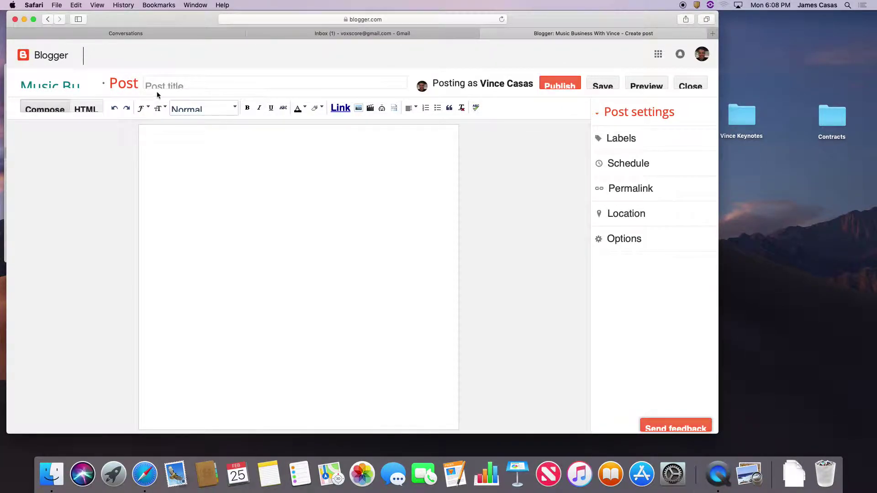
Title the post 'Neon Trees???? - By' plus the author's name, correcting a typo
click(177, 84)
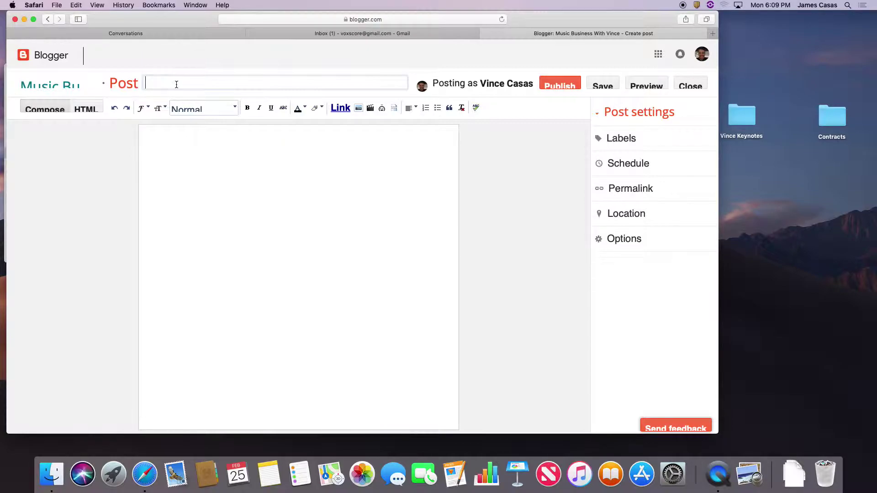
text(Neon Trees???? - By Vinv)
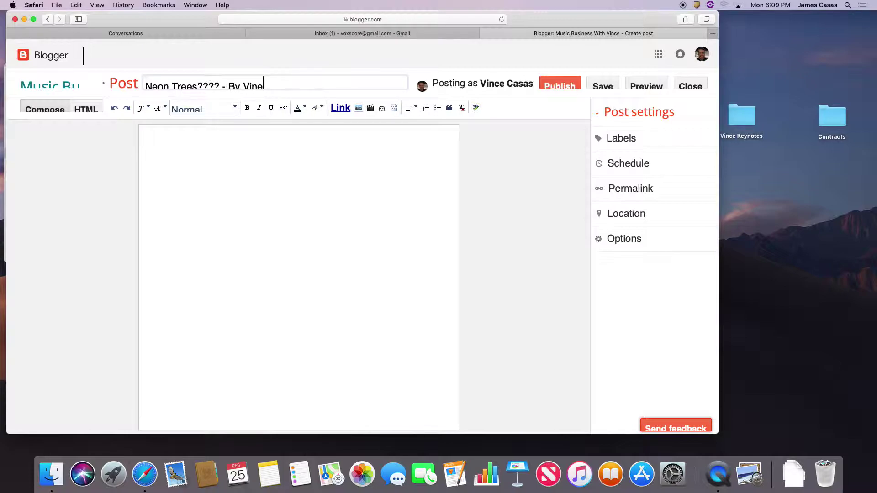
key(BackSpace)
text(ce Casas)
Place the cursor in the empty post body editor
click(151, 143)
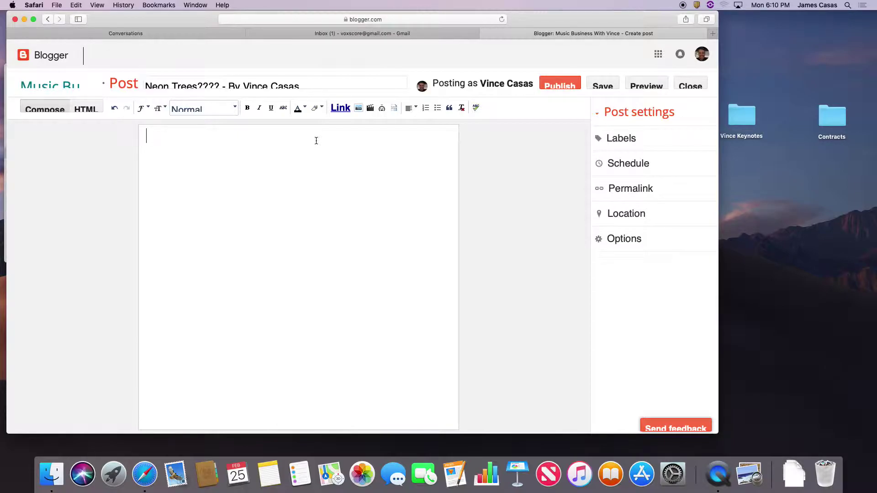
Write 'Test Blog' as the post body, publish it, and view the live blog in a new tab
click(316, 141)
text(Test Blog)
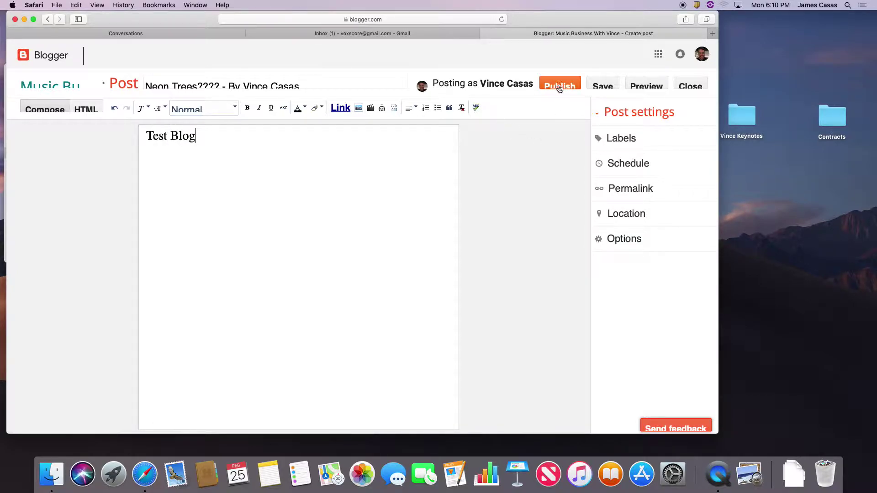
click(560, 87)
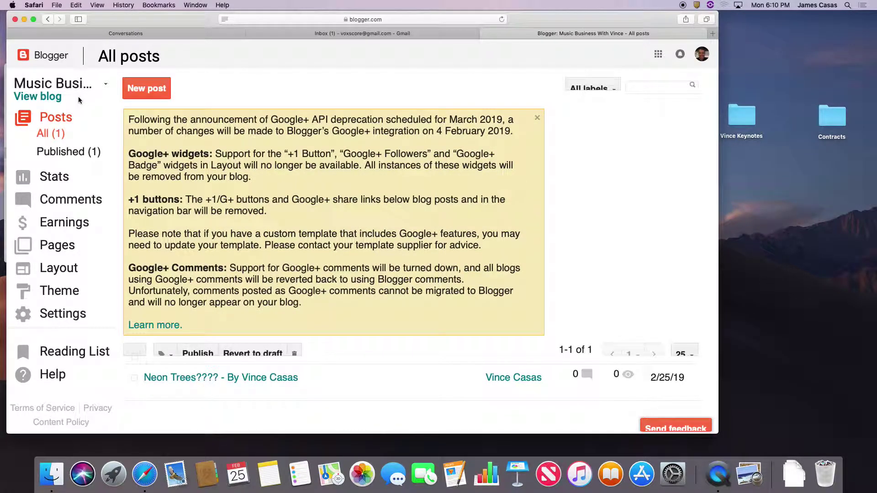
click(42, 98)
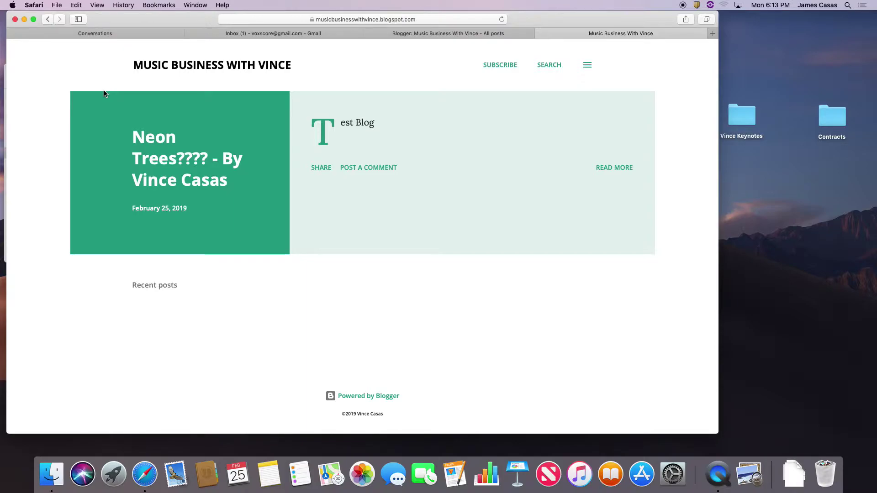
Return to the blog's post list and start a new, untitled post, placing the cursor in its body
click(394, 34)
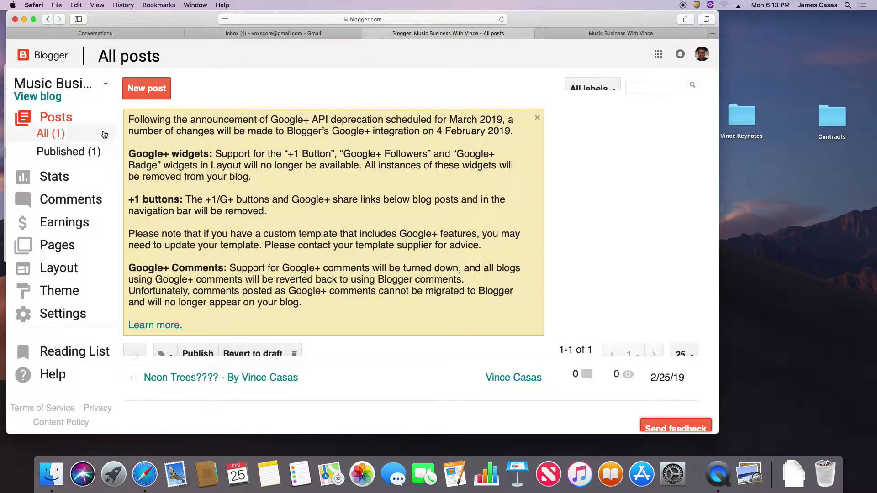
click(164, 92)
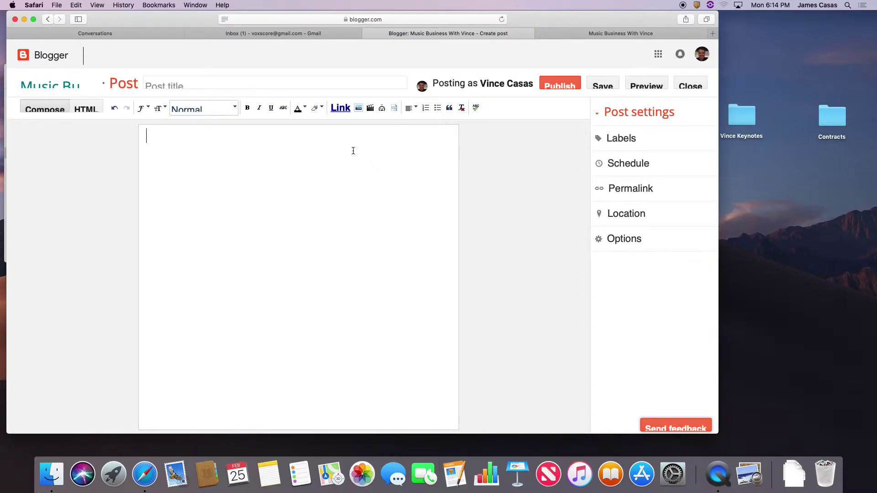
click(353, 151)
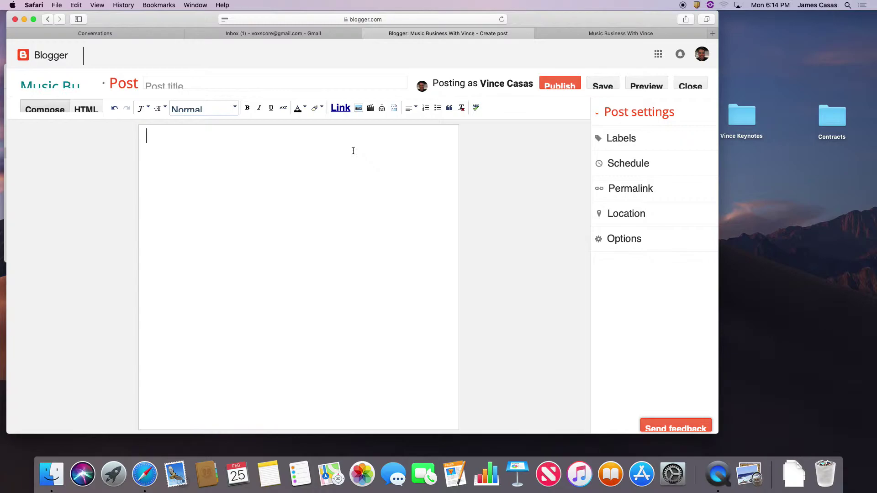